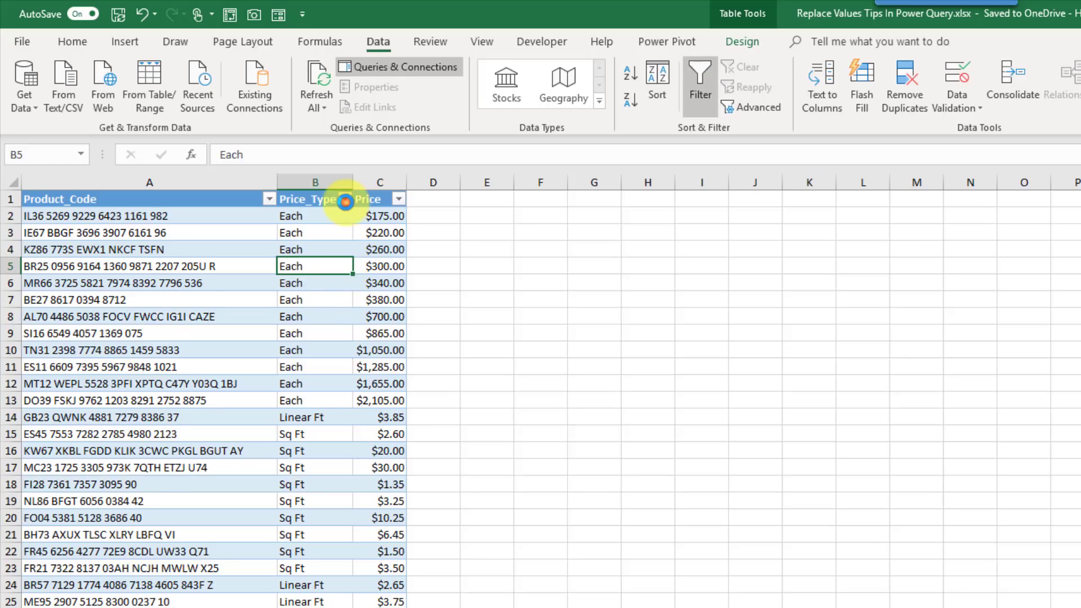
Review the Price_Type filter values and close the list, leaving the price table unfiltered
click(344, 200)
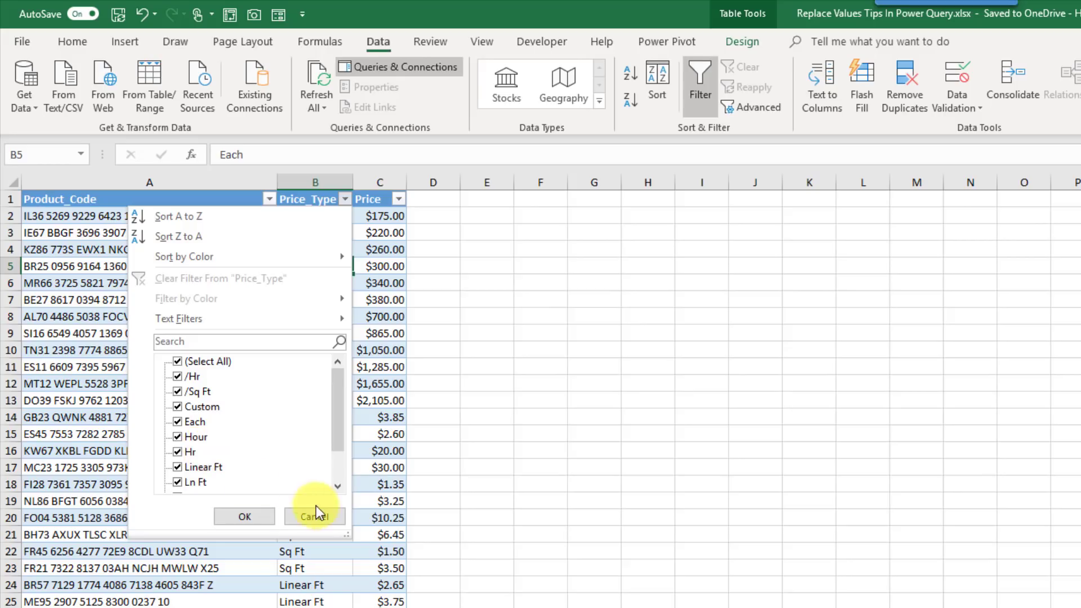
click(336, 513)
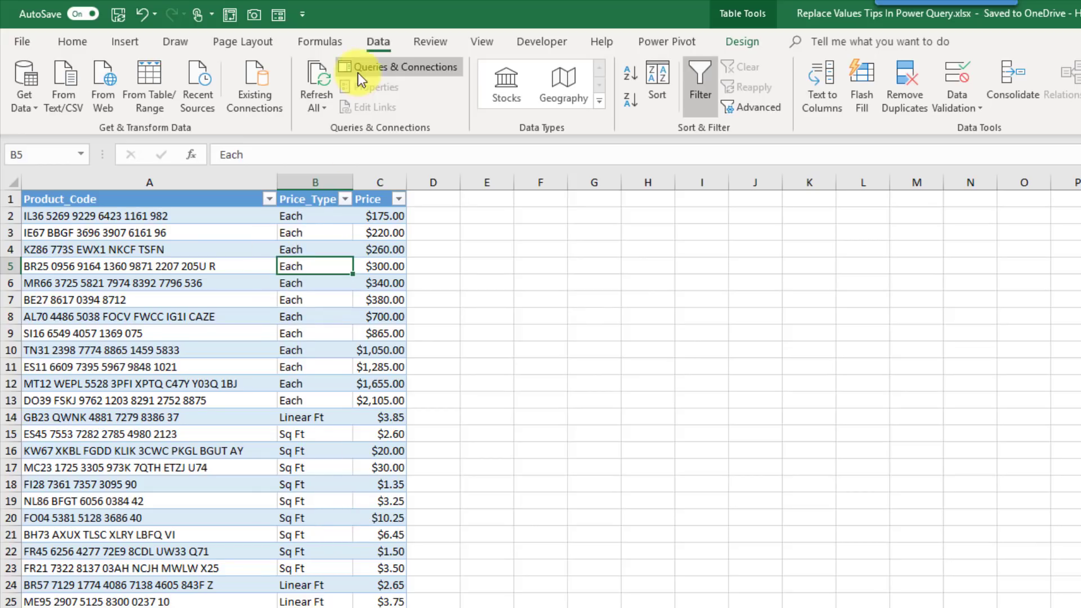
click(377, 40)
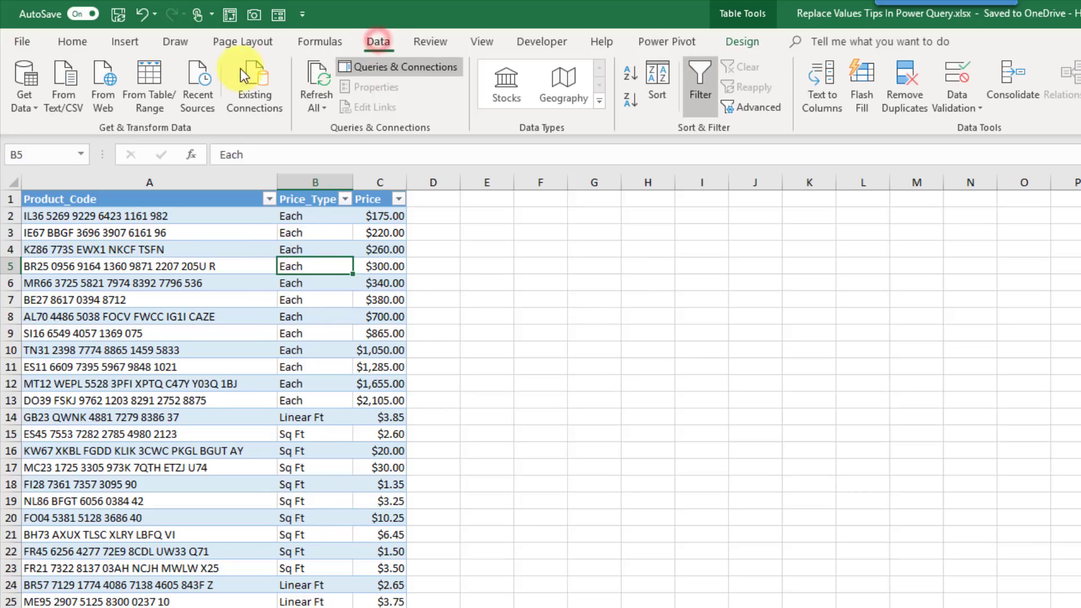
Load the price table into Power Query and review its distinct Price_Type values
click(144, 95)
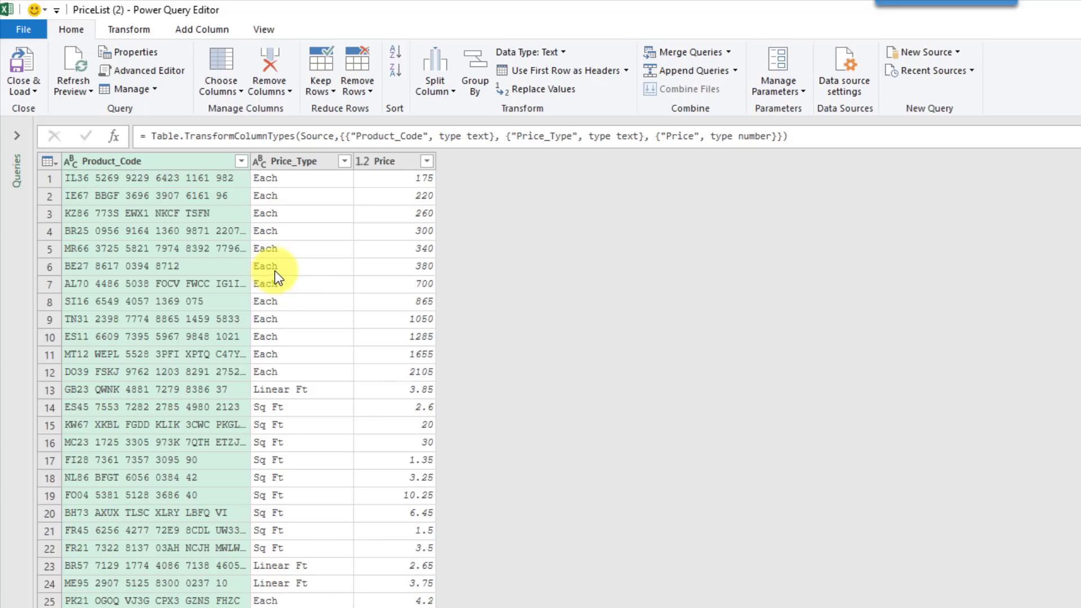
click(344, 162)
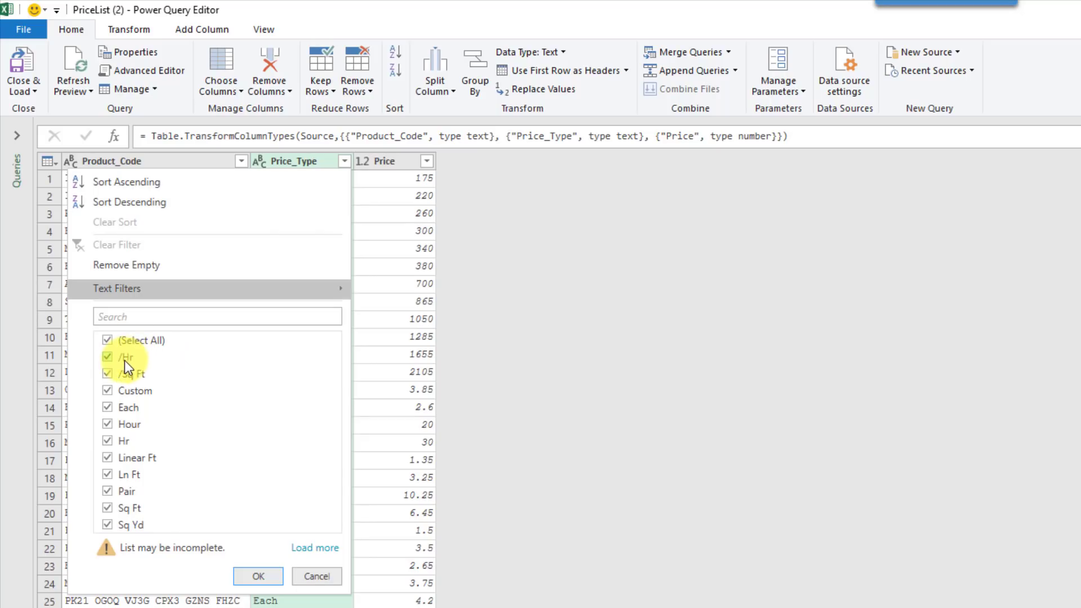
click(316, 575)
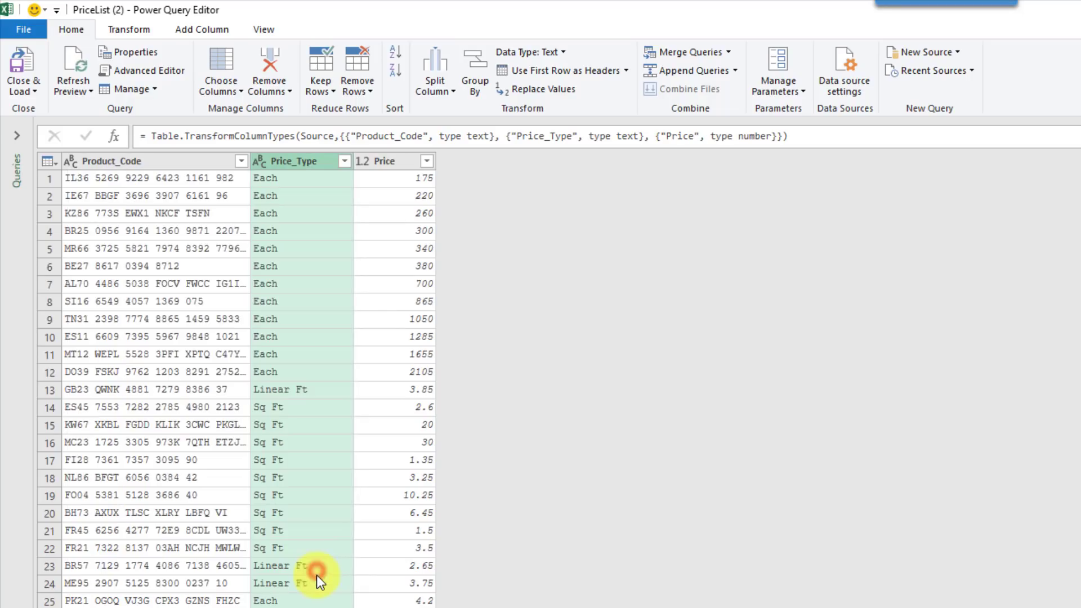
Replace /Hr with Hr in the Price_Type column
right_click(318, 163)
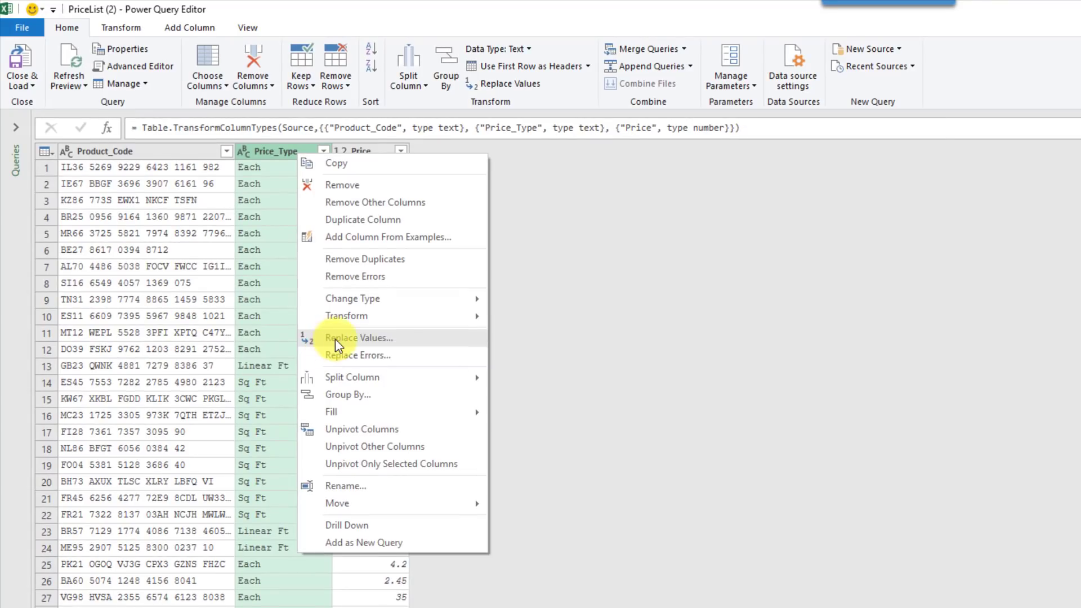
click(336, 339)
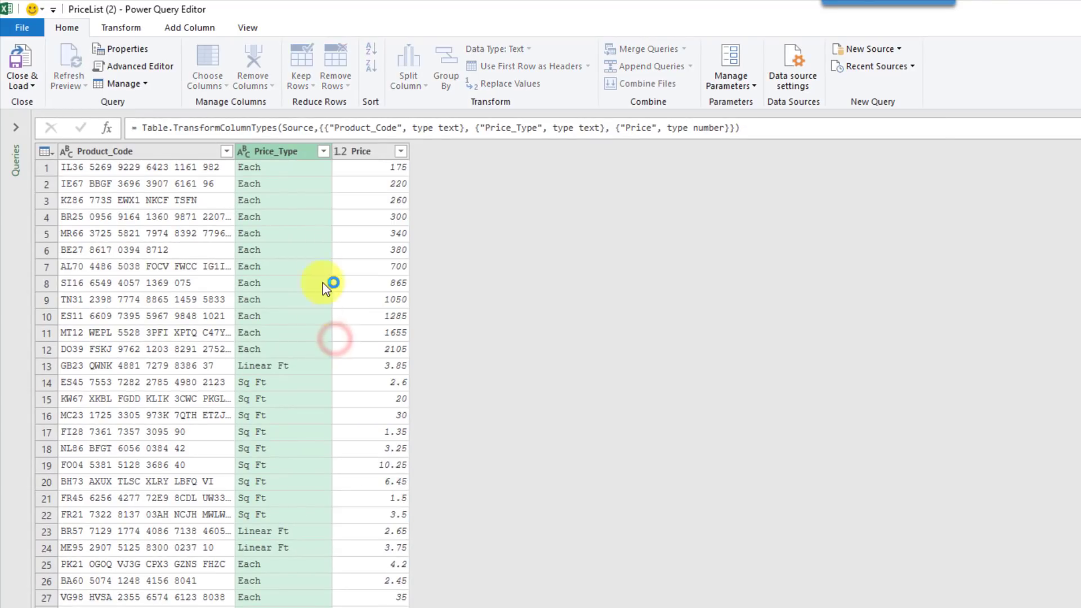
click(579, 388)
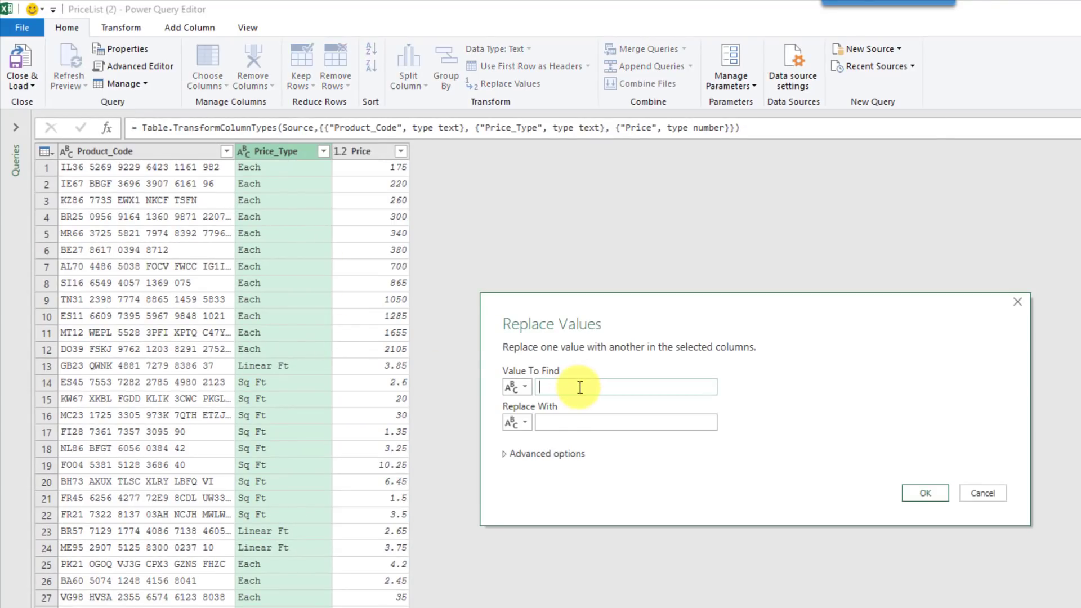
text(?Hr)
key(BackSpace)
key(BackSpace)
key(BackSpace)
text(/Hr)
click(616, 421)
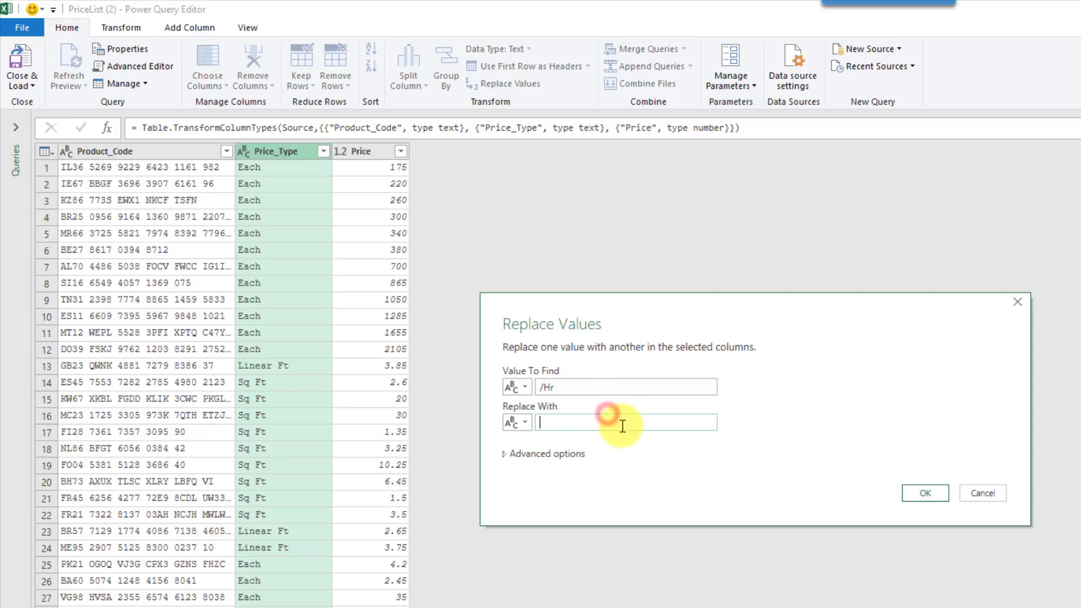
text(Hr)
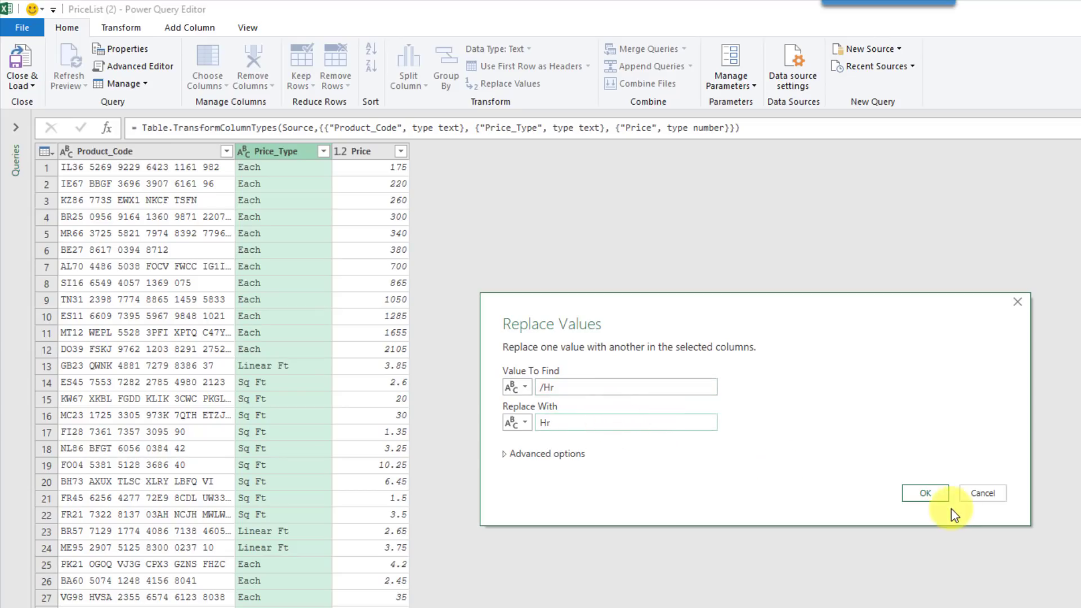
click(924, 491)
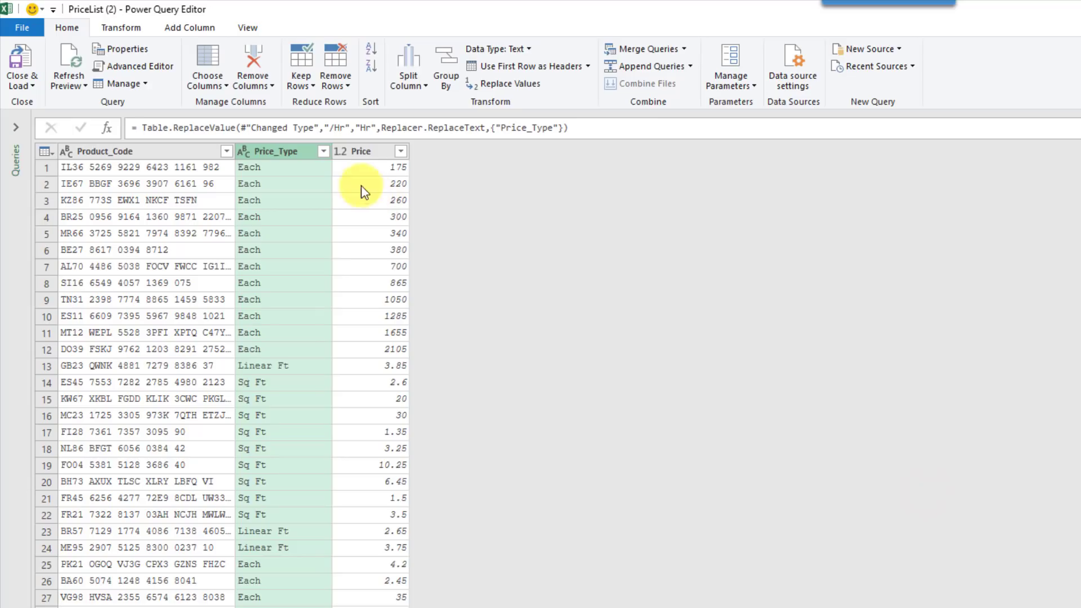
click(324, 152)
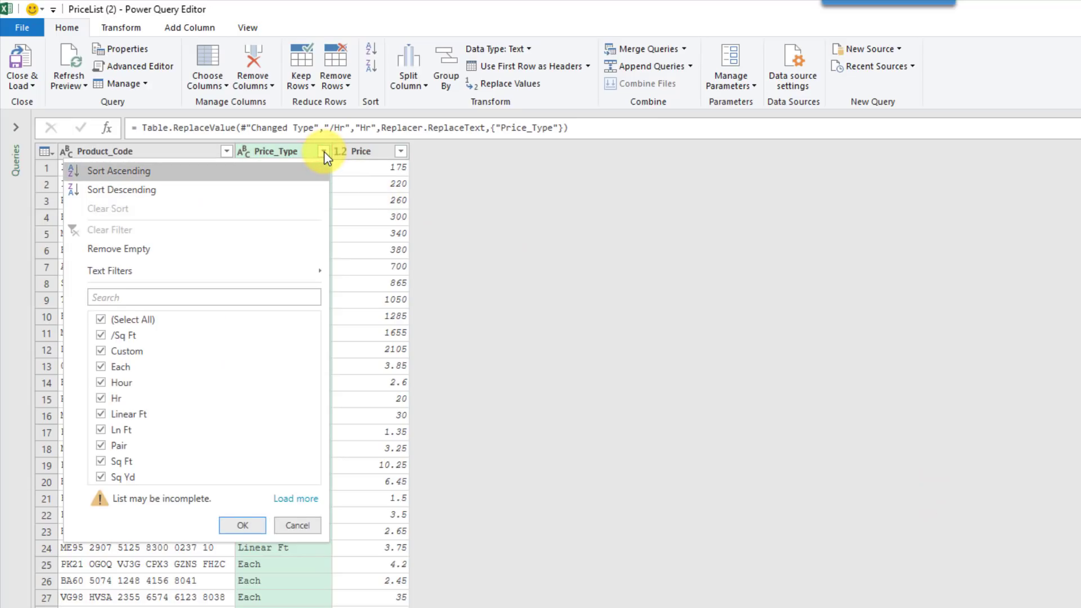
click(325, 154)
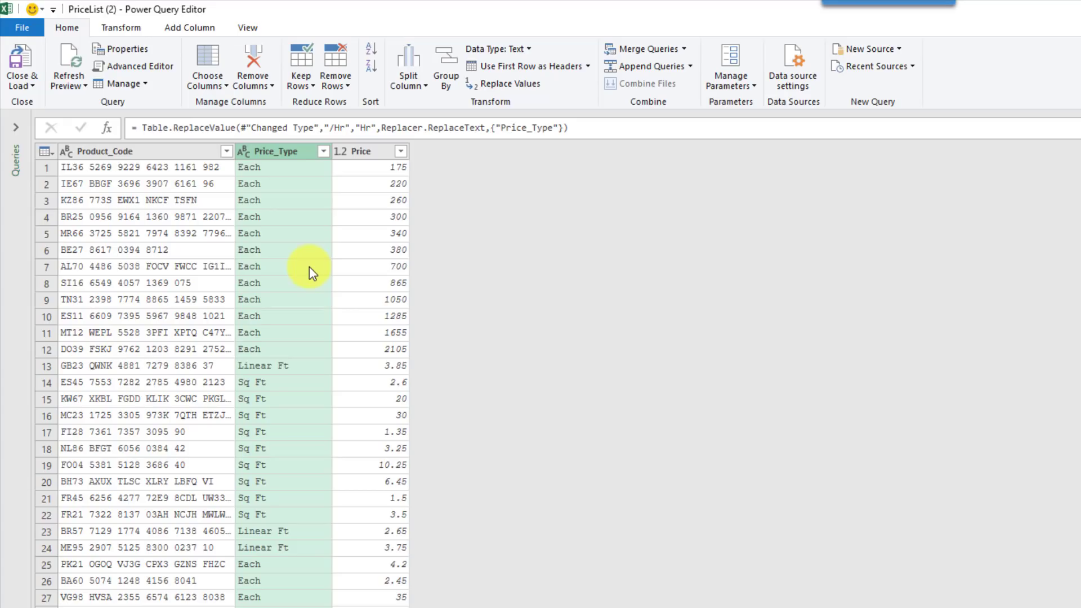
Replace the Linear Ft value with Ln Ft throughout Price_Type
click(294, 366)
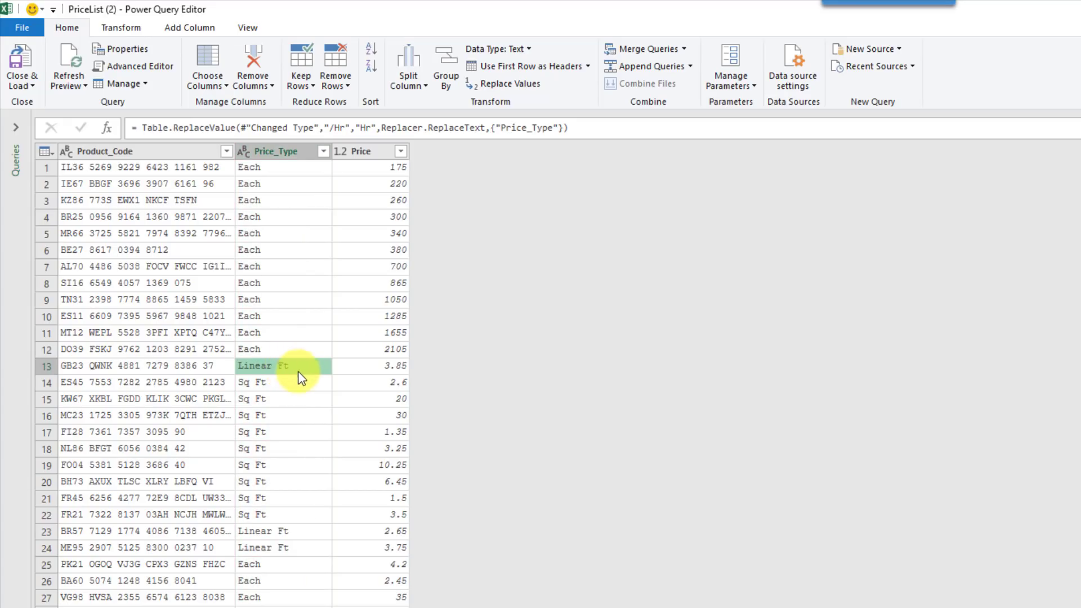
right_click(295, 370)
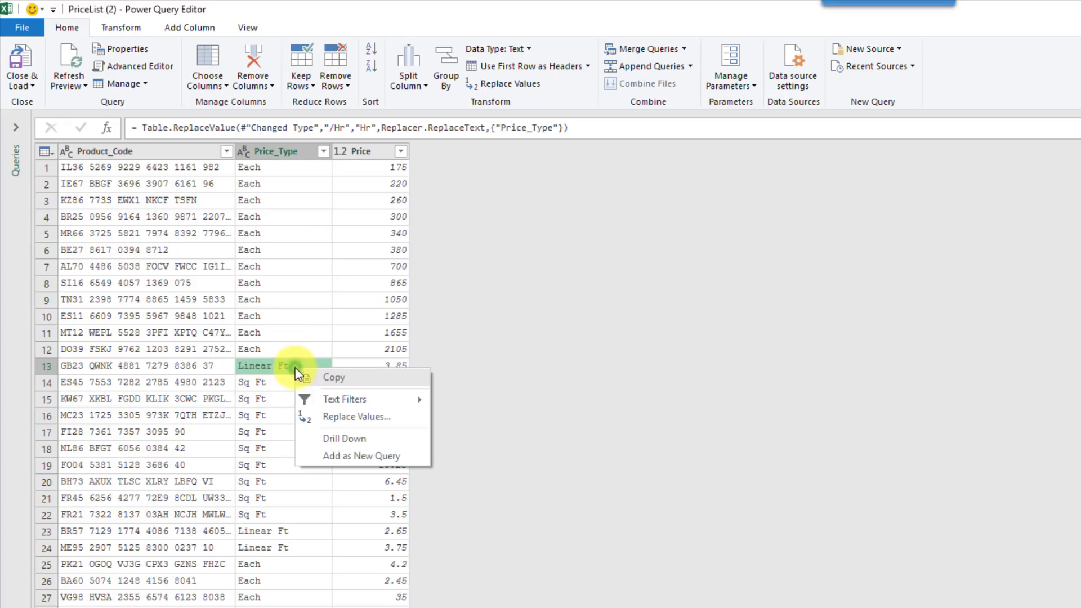
click(342, 419)
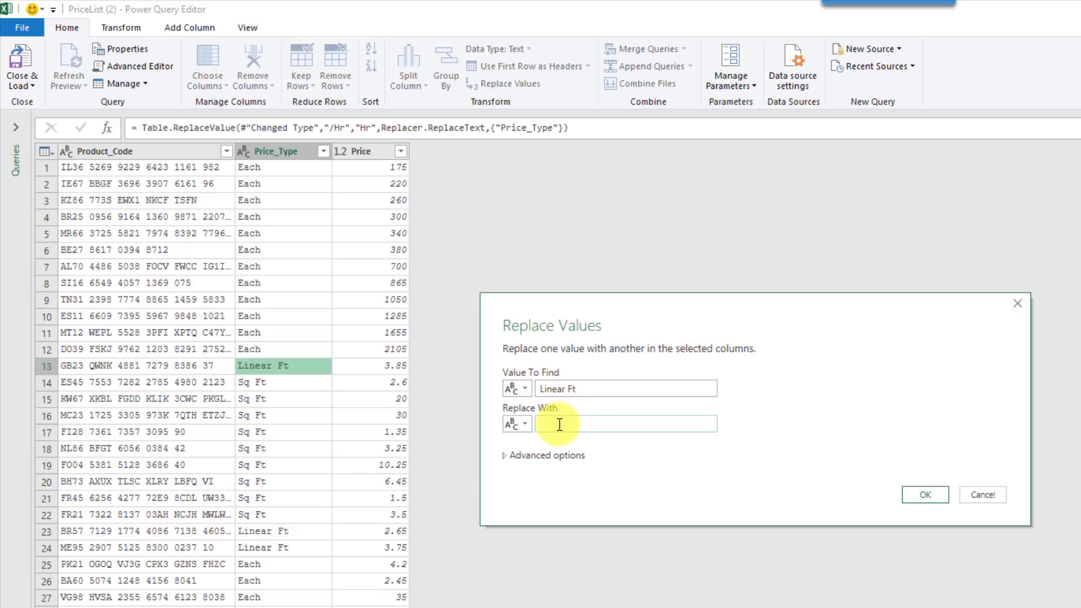
text(Ln Ft)
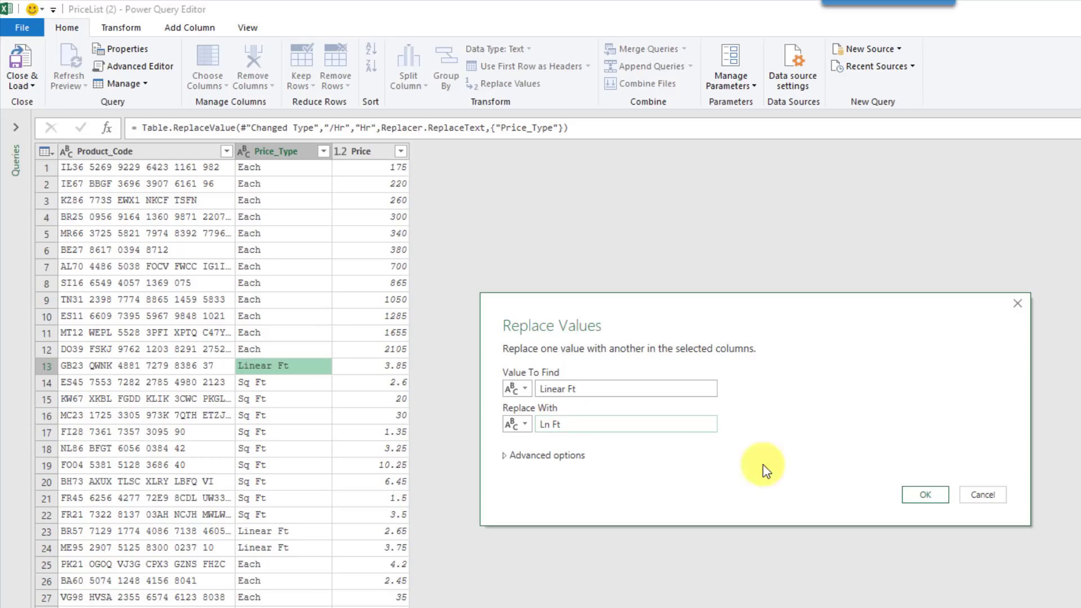
click(925, 494)
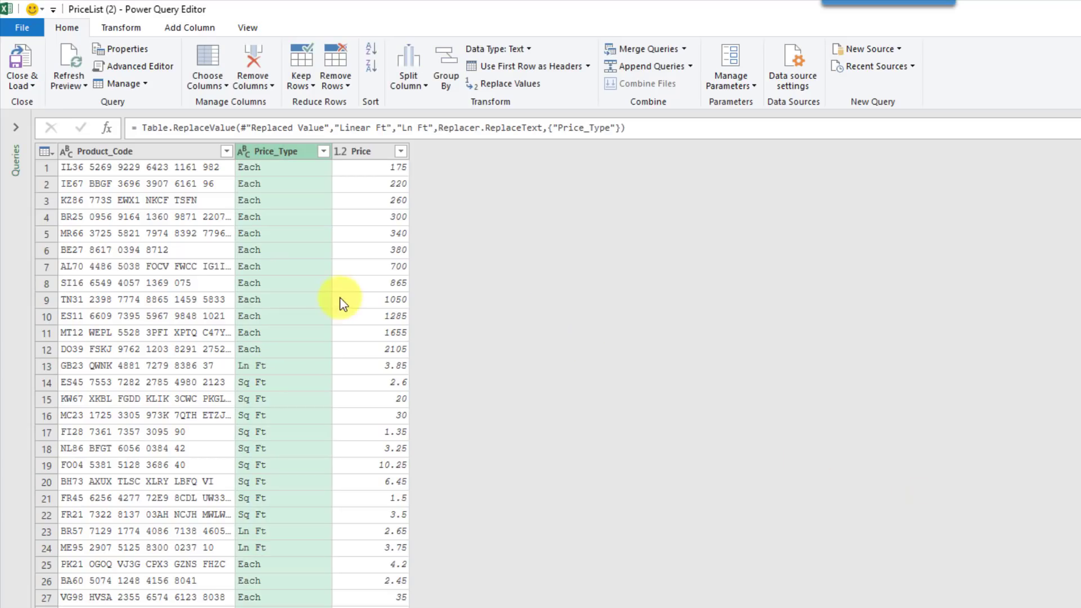
Delete the Linear Ft→Ln Ft and /Hr→Hr replace steps from Applied Steps
scroll(309, 300, down, 20)
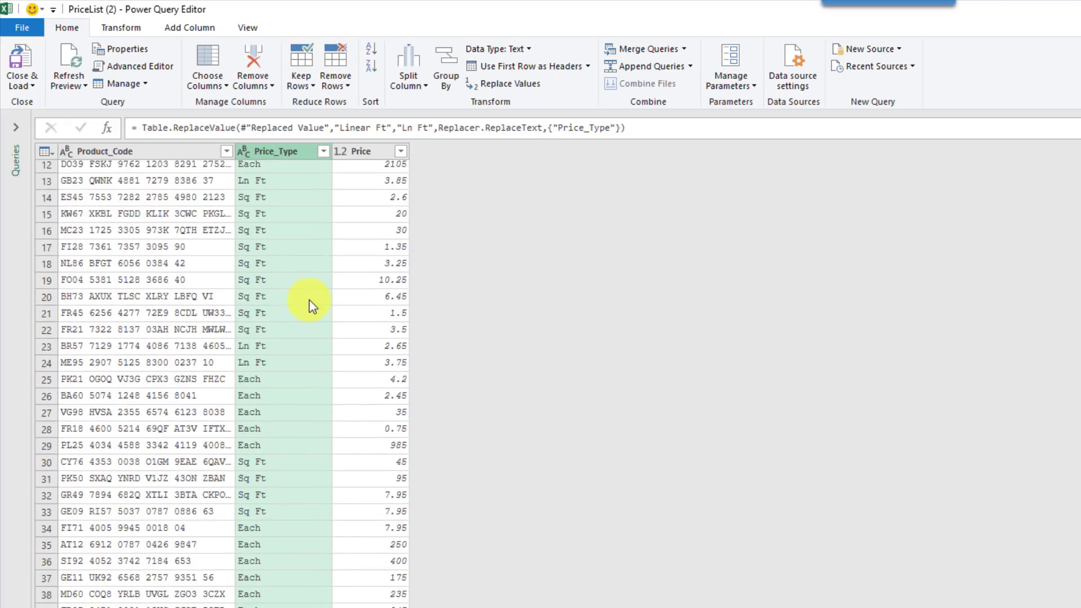
scroll(308, 300, down, 20)
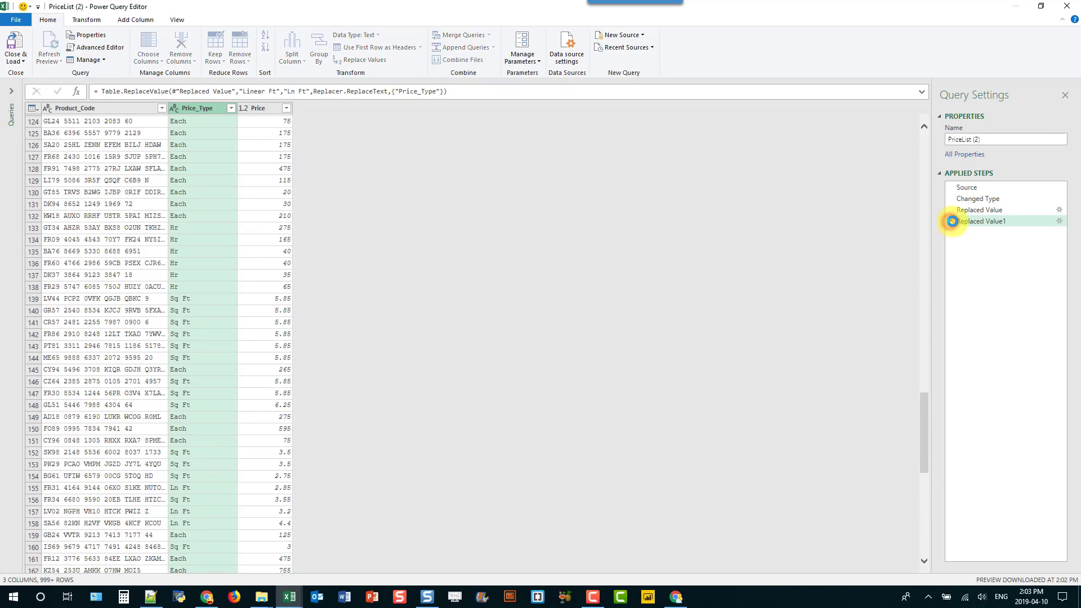
click(950, 221)
click(952, 210)
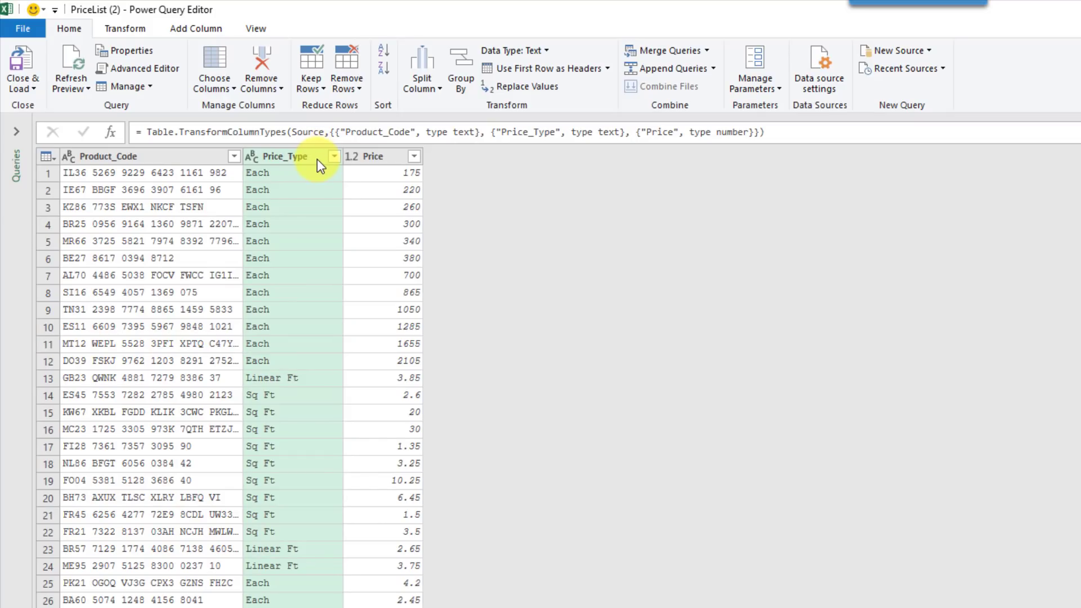
Keep one row per Price_Type value, then replace Linear Ft with Ln Ft
right_click(316, 159)
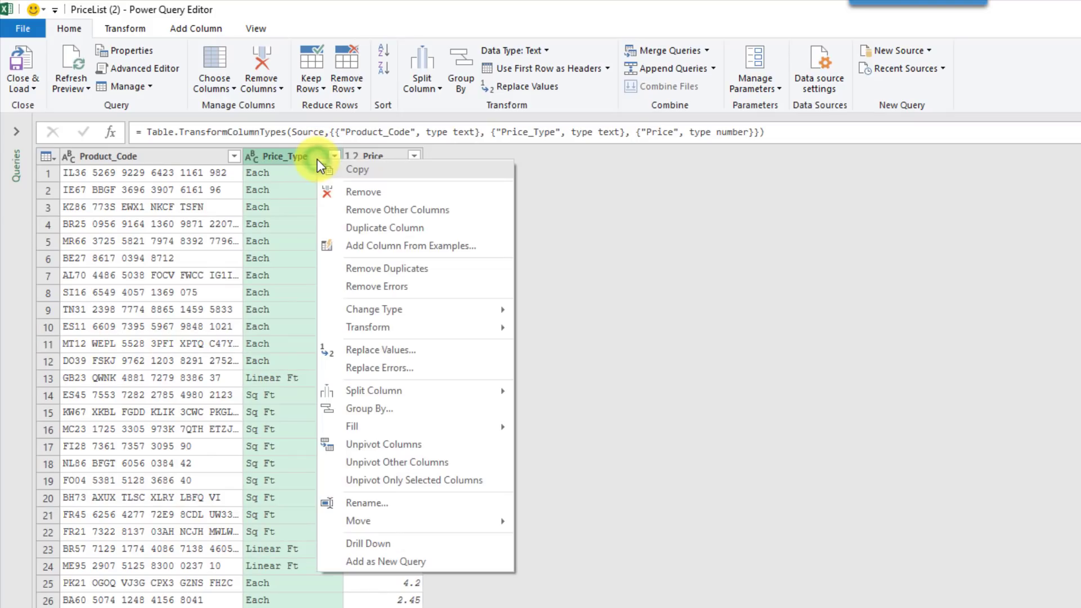
click(341, 268)
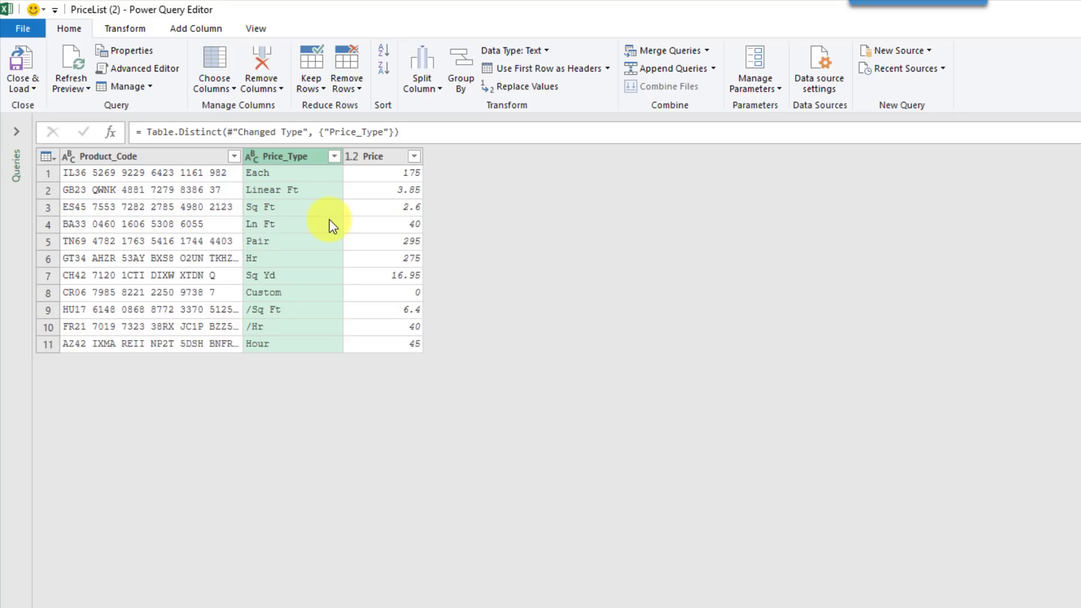
right_click(308, 194)
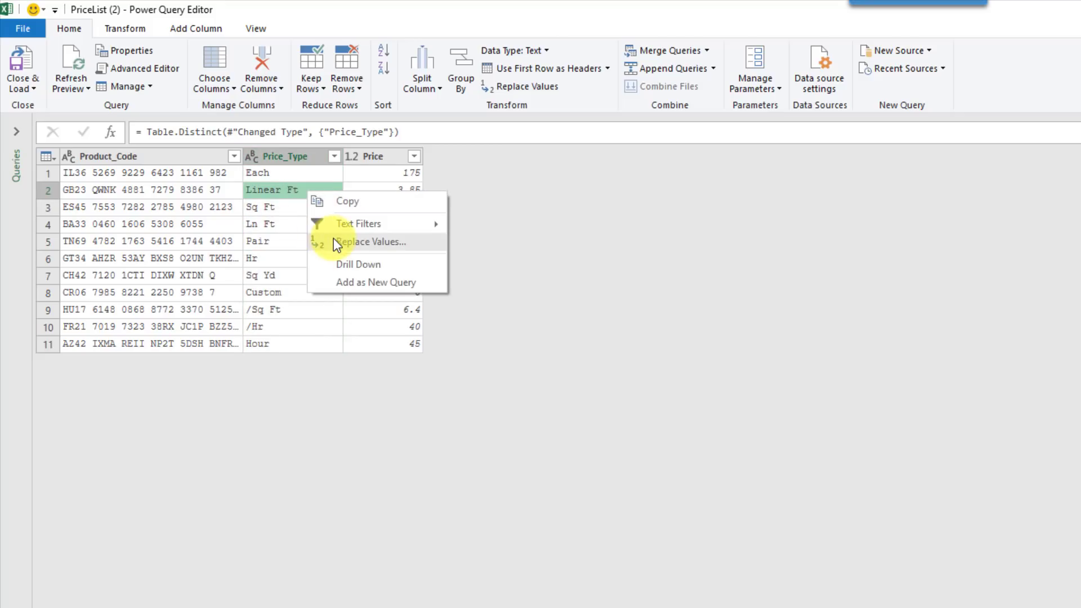
click(334, 239)
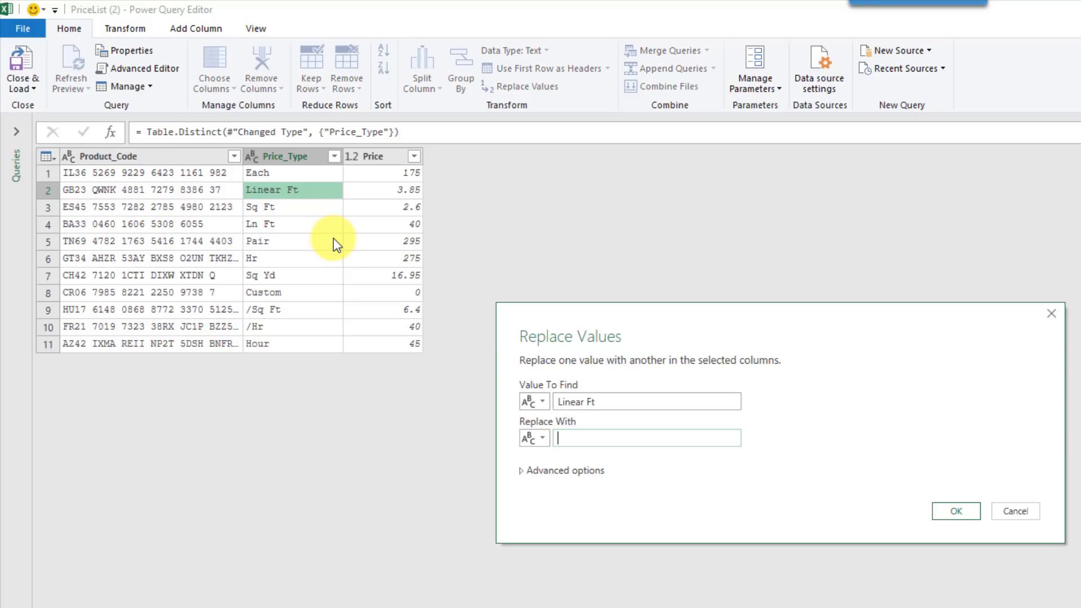
text(Ln)
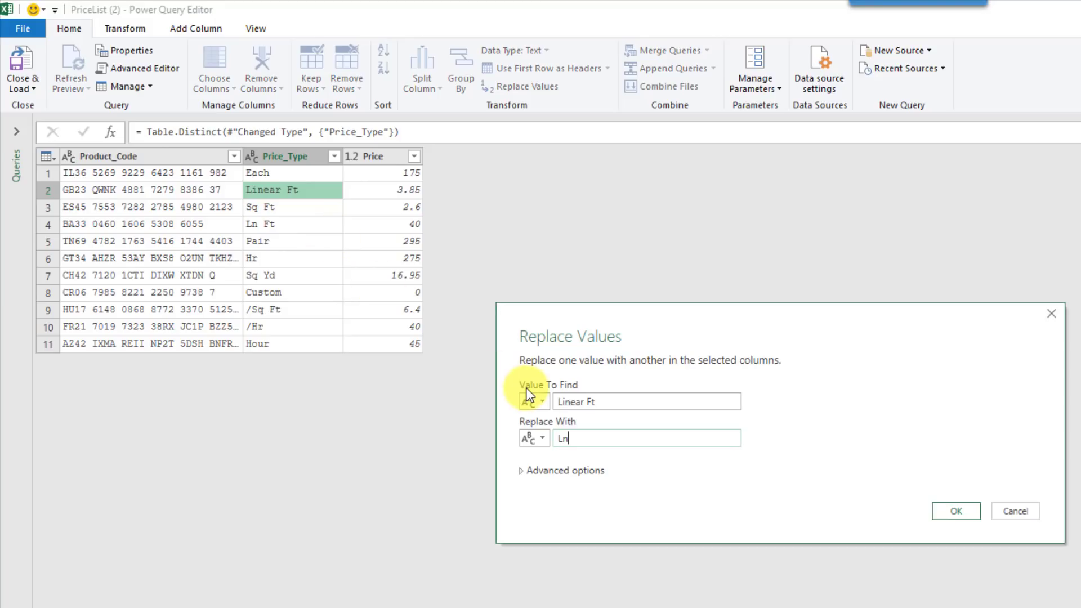
text( Ft)
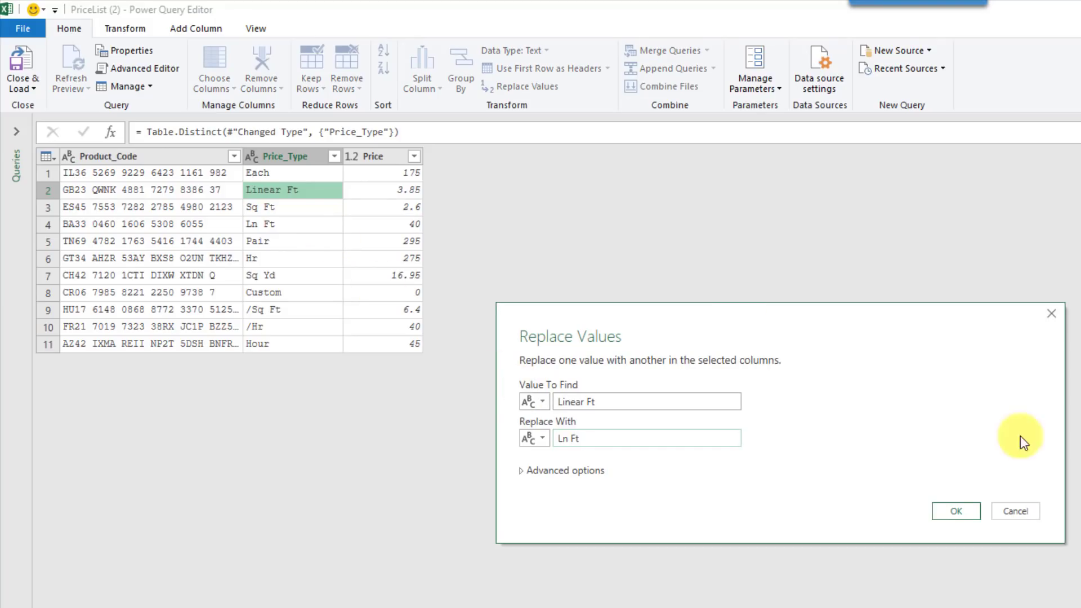
click(949, 513)
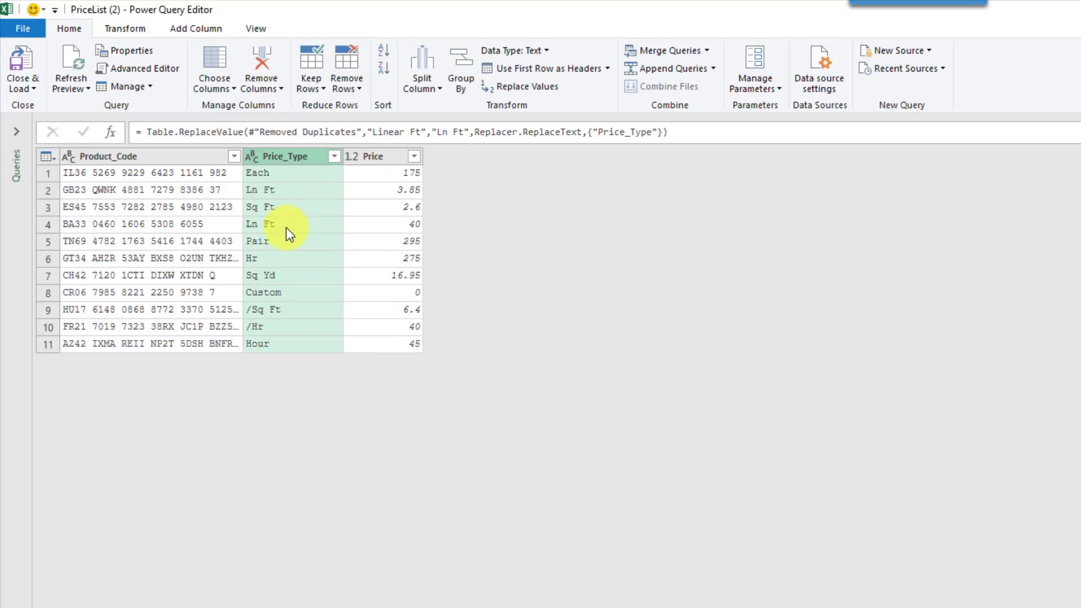
Replace the /Sq Ft value with Sq Ft in Price_Type
click(280, 308)
right_click(282, 309)
click(331, 366)
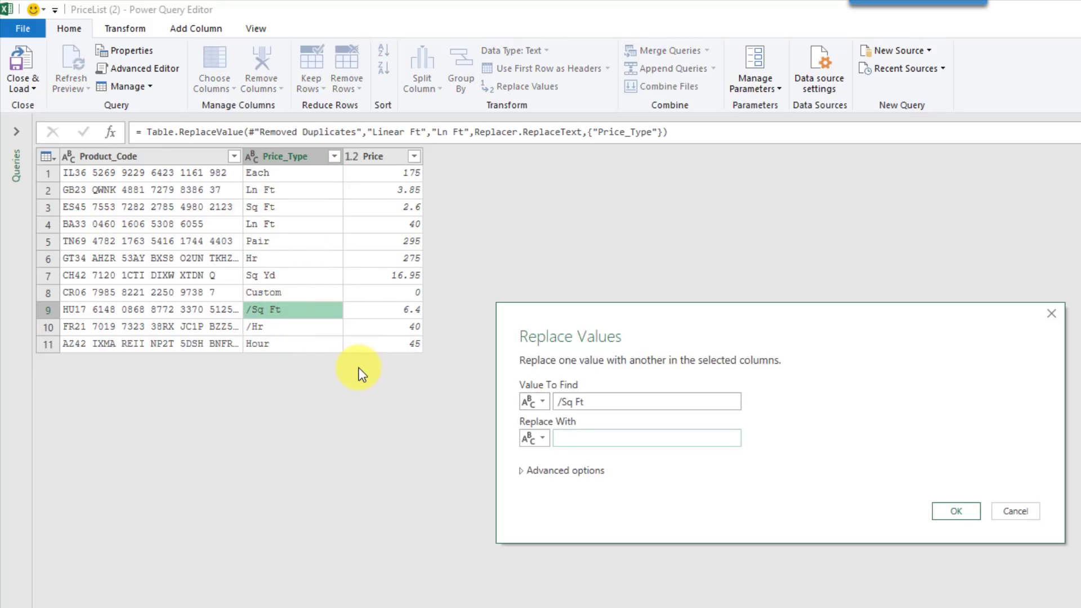
text(Sq Ft)
click(953, 515)
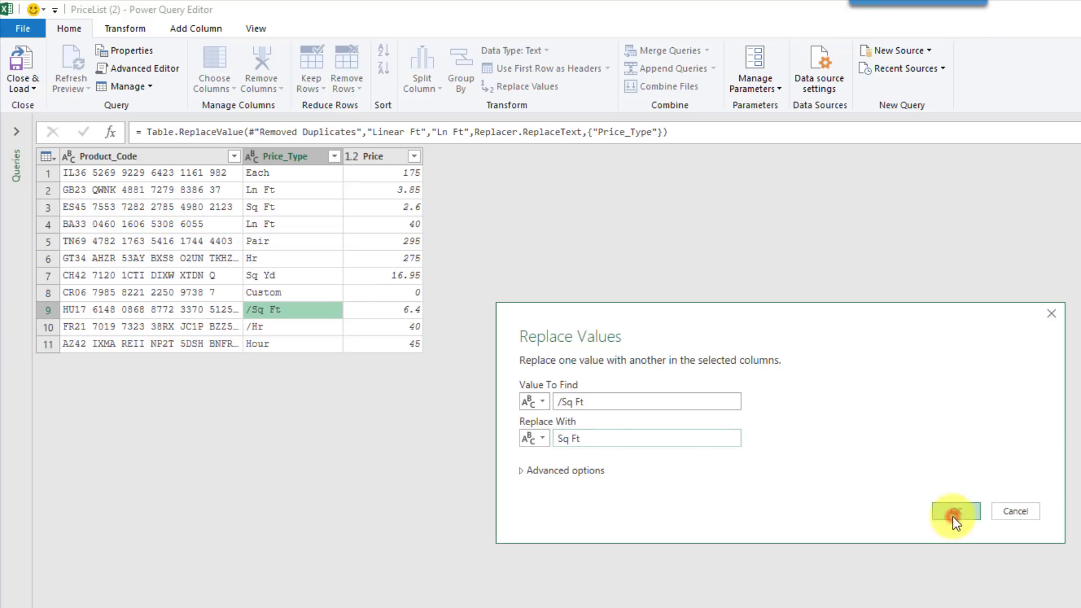
Replace both /Hr and Hour with Hr in Price_Type
right_click(282, 326)
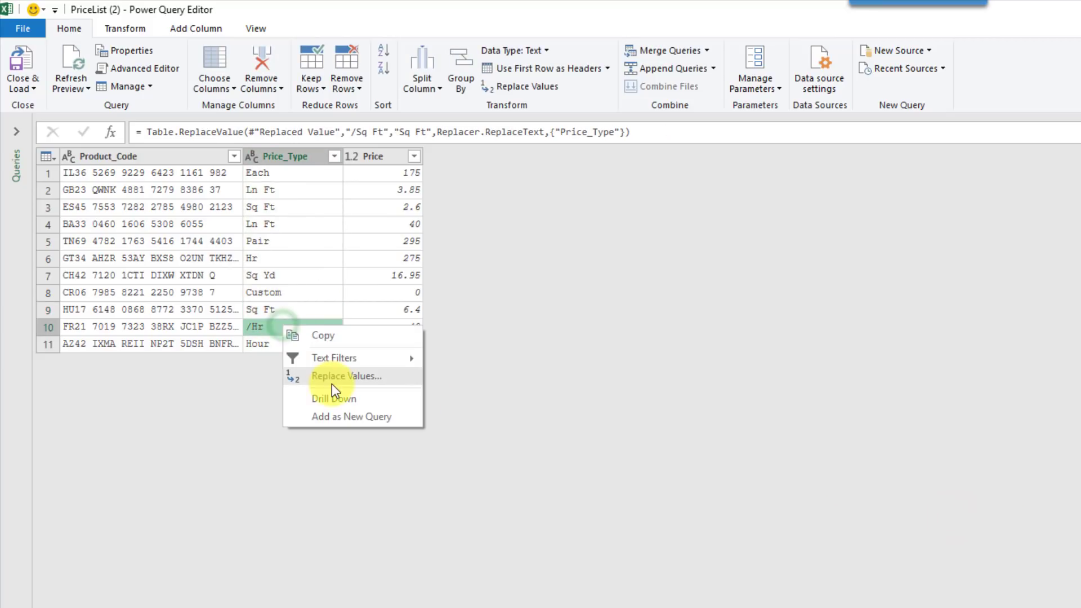
click(337, 378)
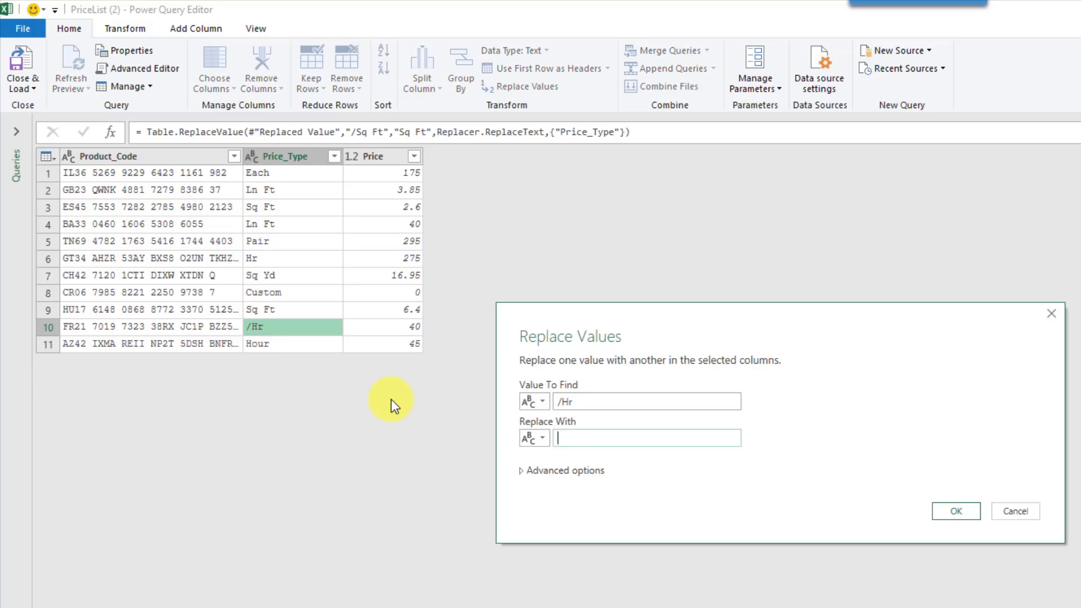
text(Hr)
click(955, 510)
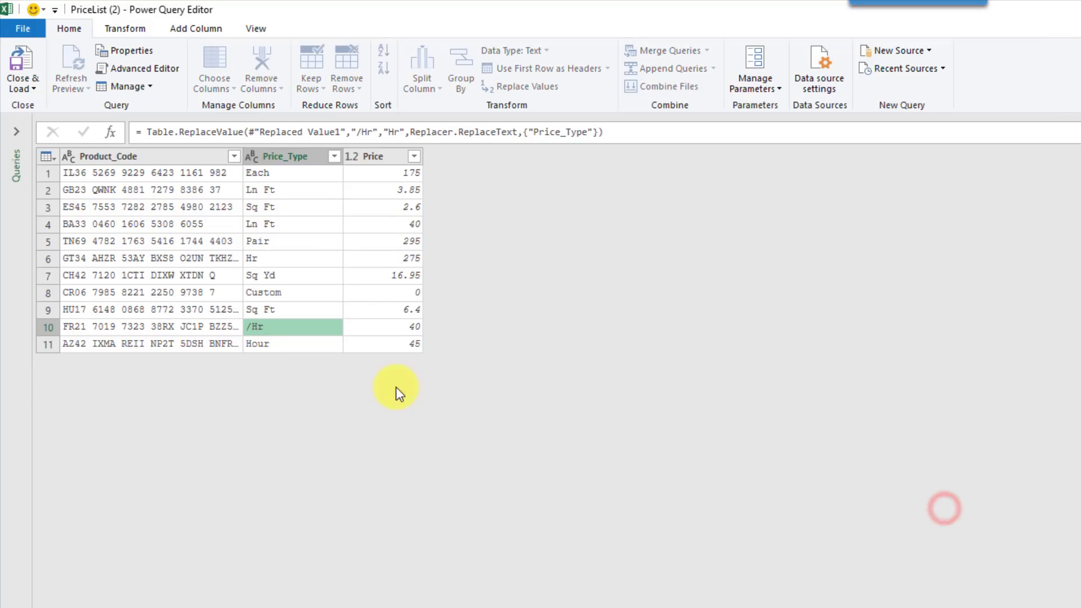
right_click(292, 346)
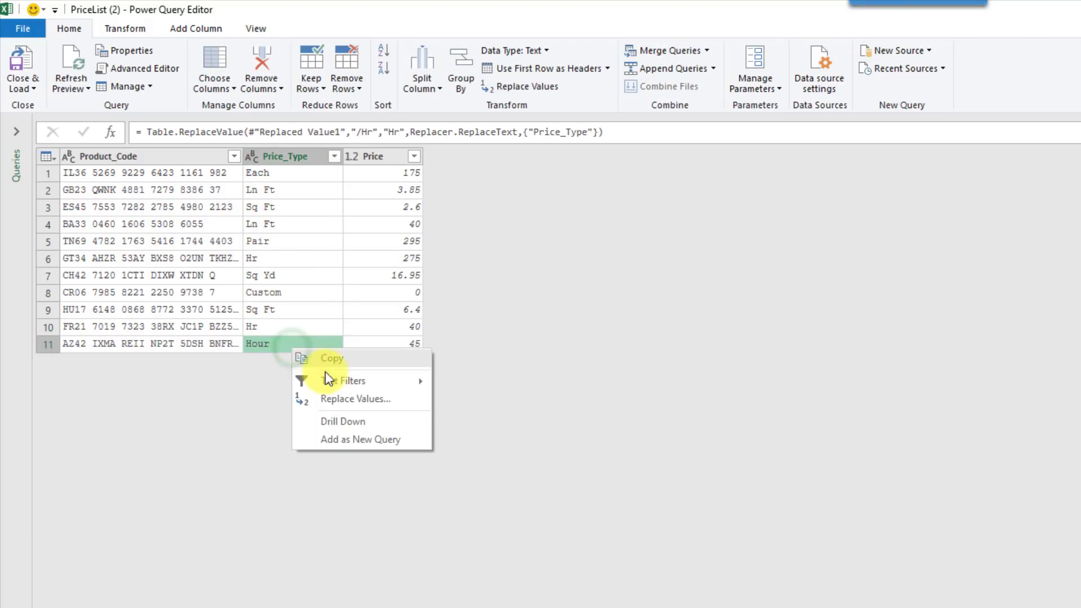
click(333, 397)
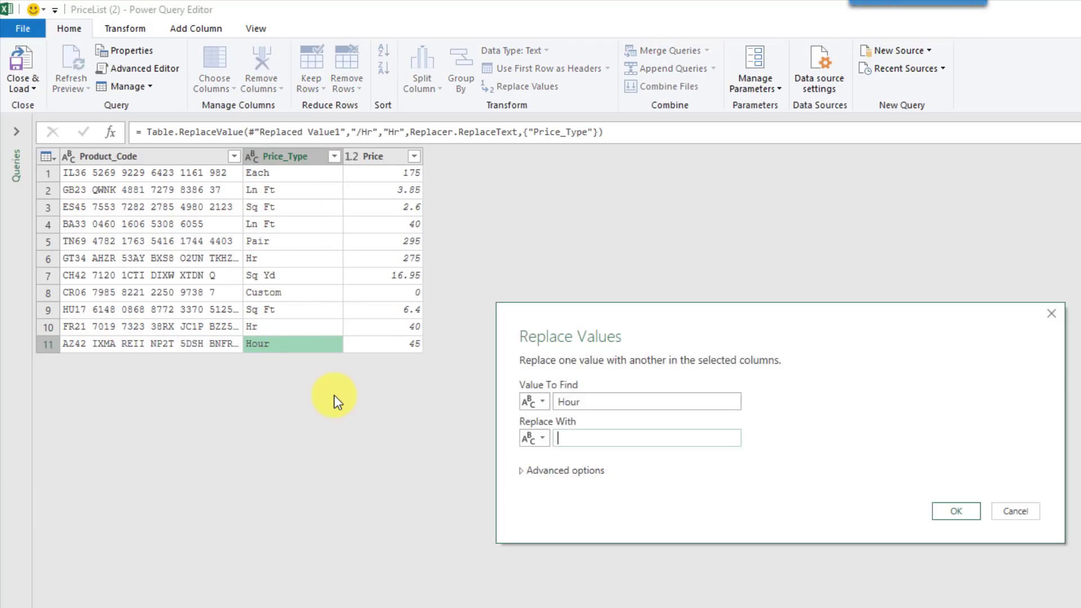
text(Hr)
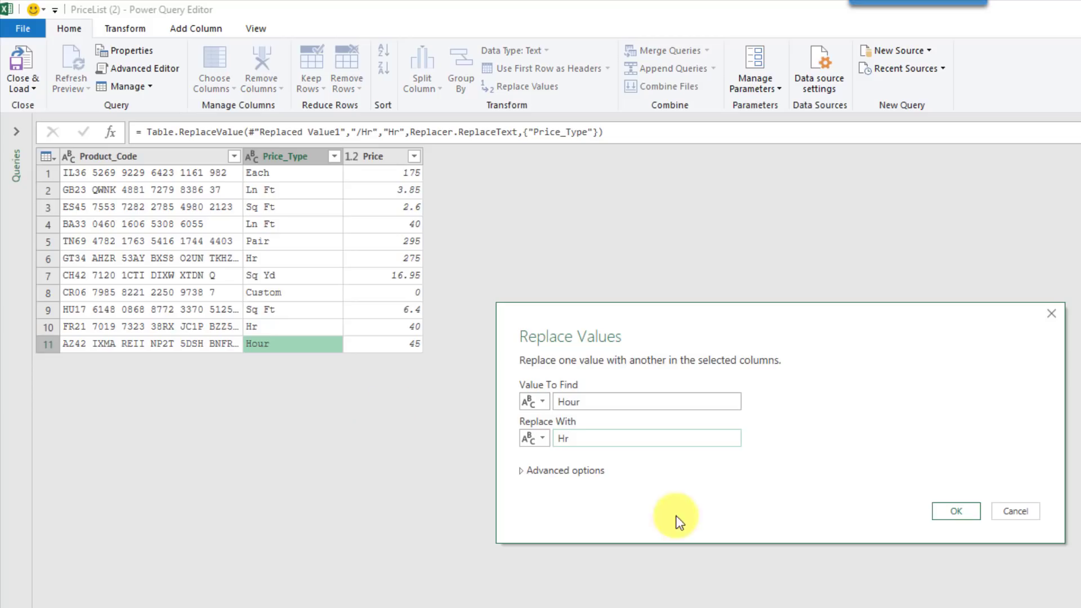
click(955, 512)
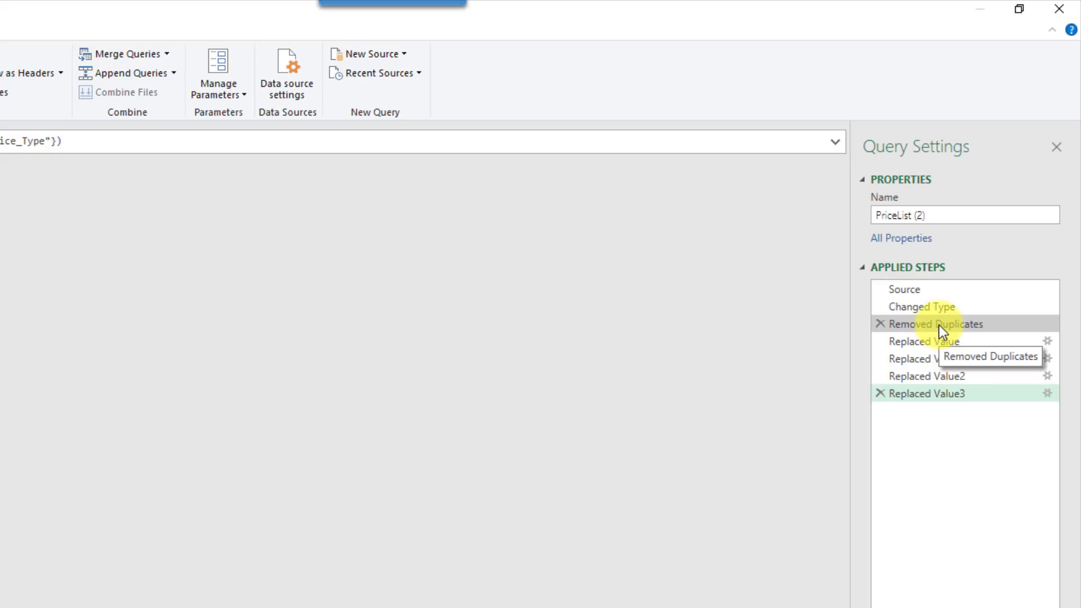
Delete the Removed Duplicates step and view the Replaced Value3 result with all rows
click(937, 324)
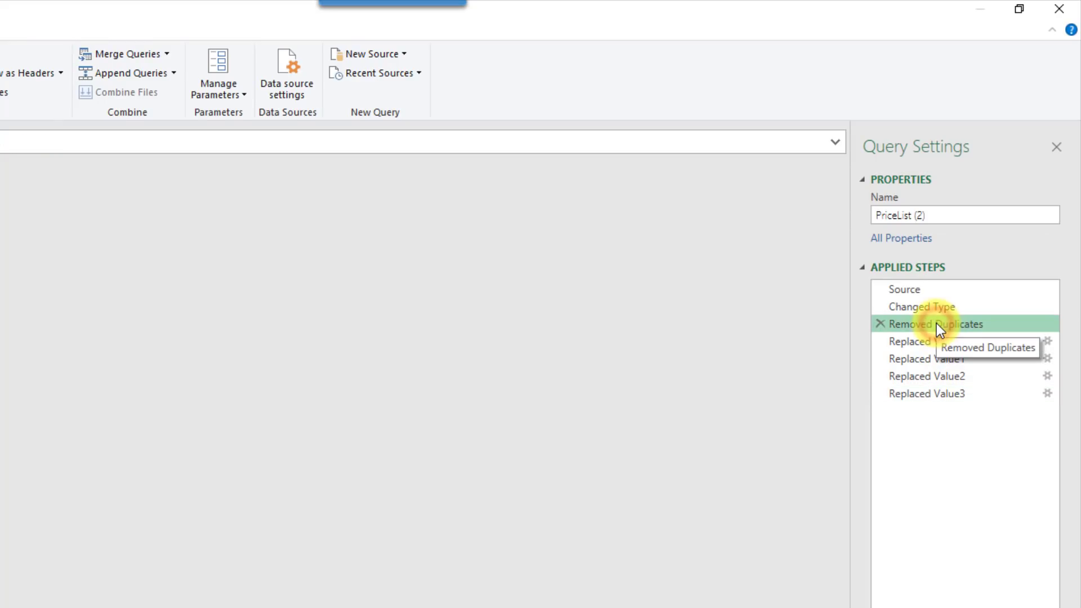
click(880, 325)
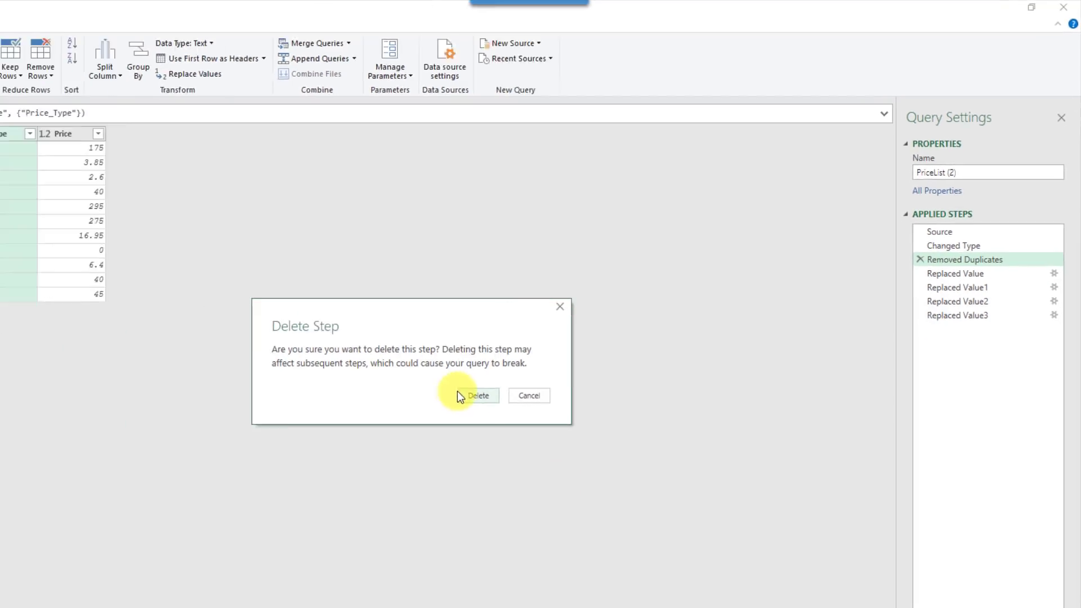
click(470, 395)
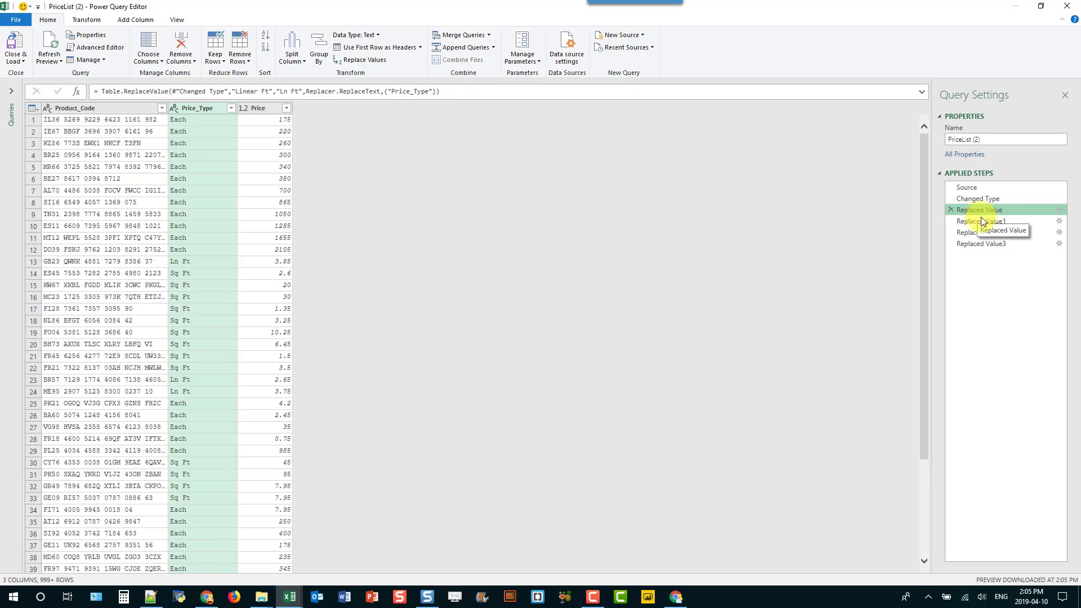
click(977, 243)
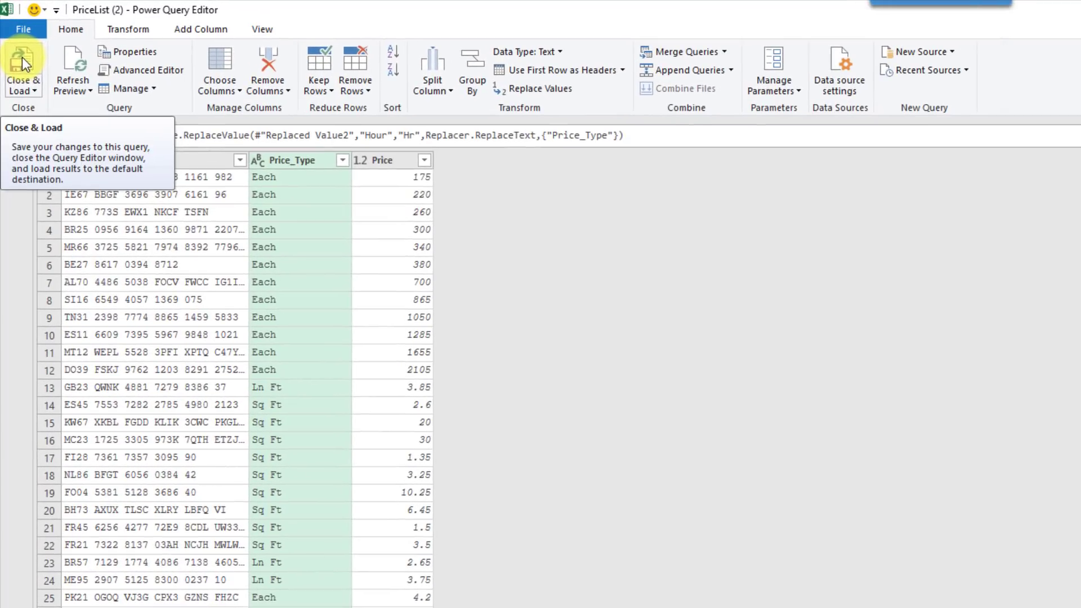
Close & Load the query to the existing worksheet at cell E1 as table PriceList_2
click(26, 75)
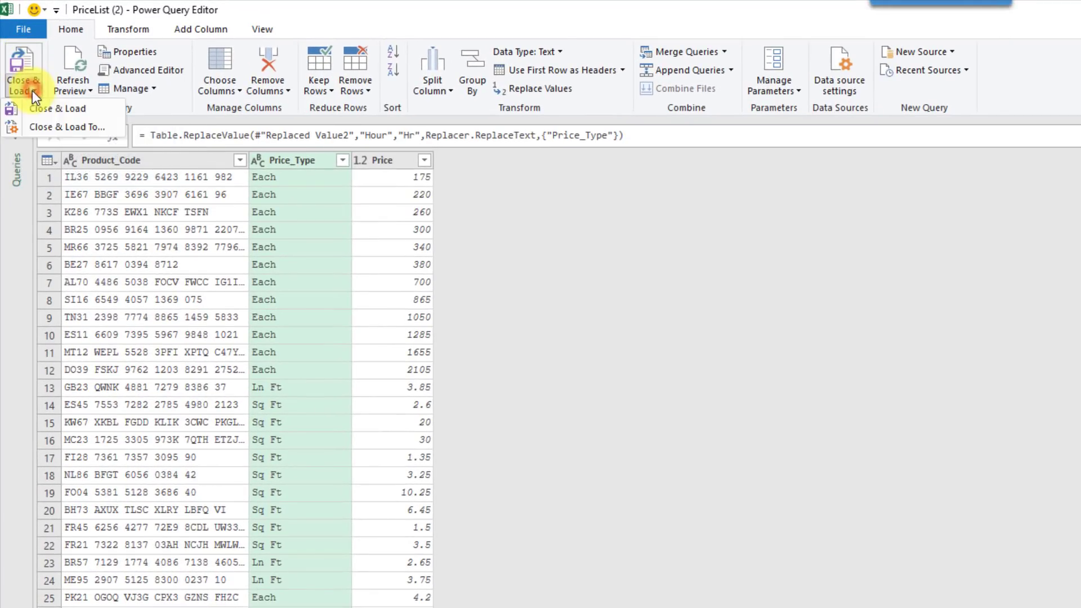
click(50, 123)
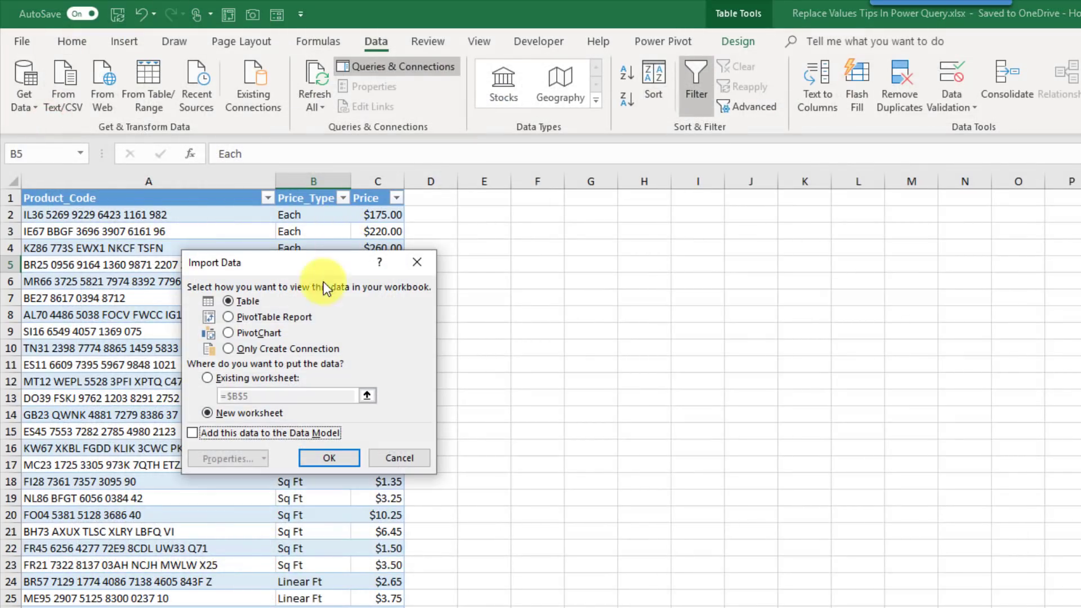
click(258, 377)
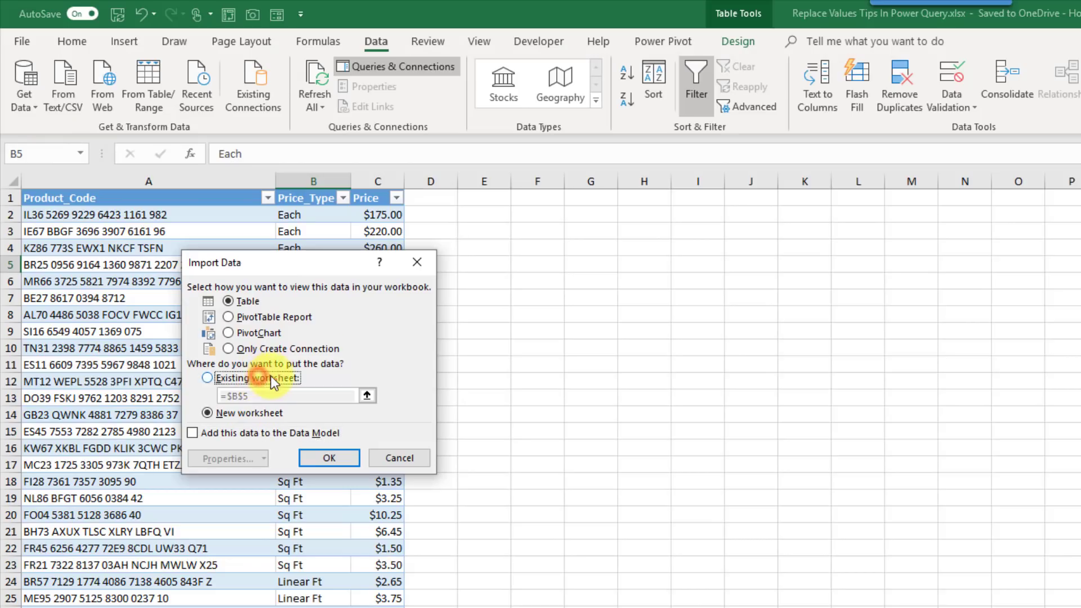
click(485, 198)
click(322, 457)
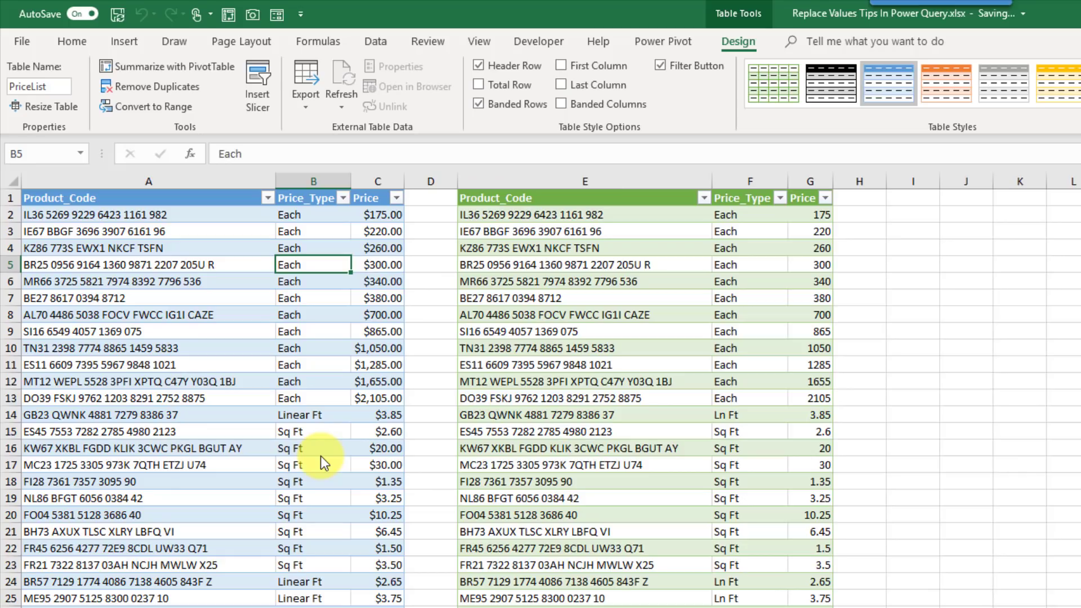
click(573, 300)
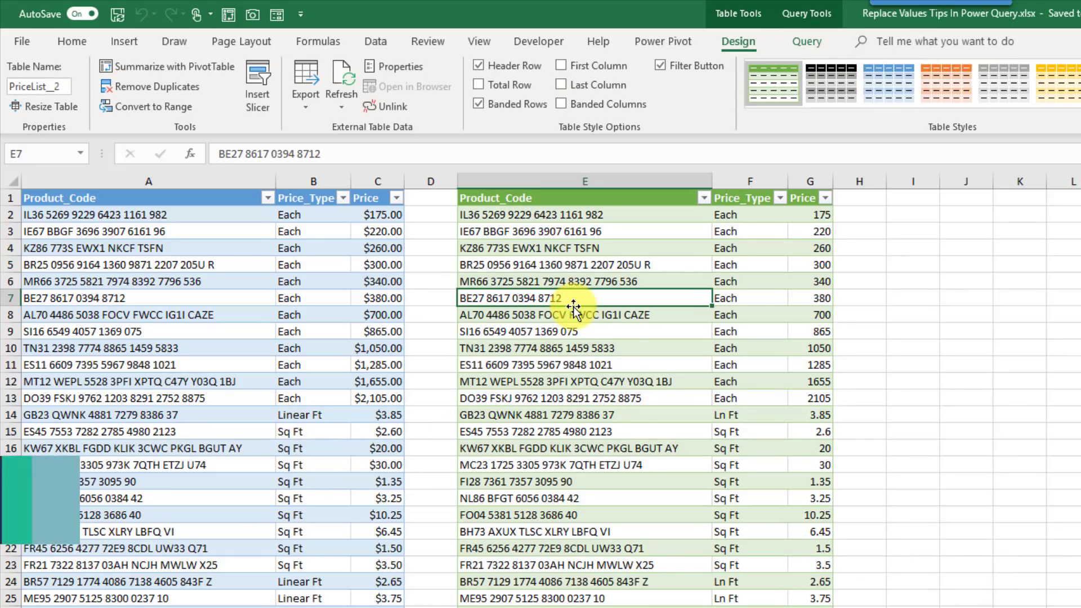